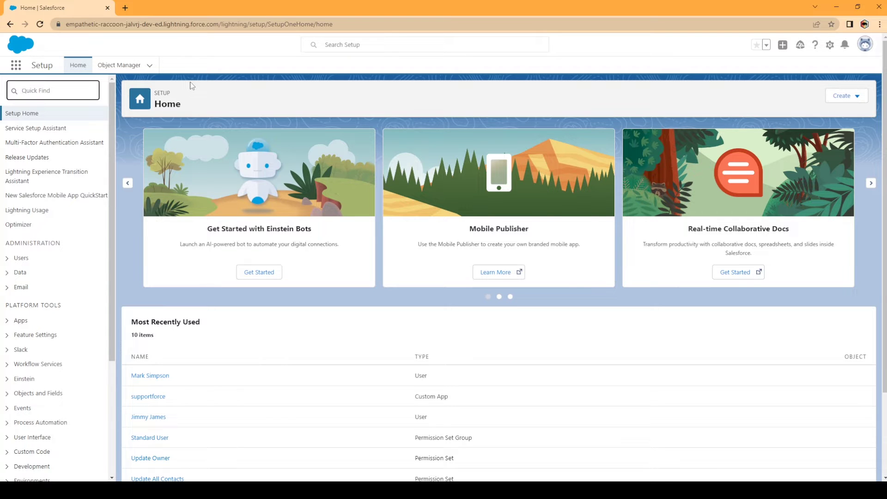
# Find Users through Quick Find with 'user', open the All Users list and start a New User.
pyautogui.write('user')
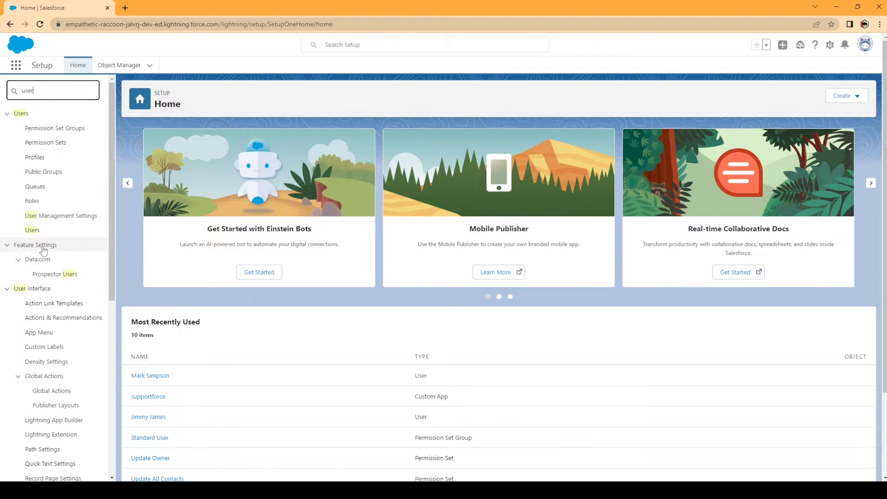
pyautogui.click(32, 230)
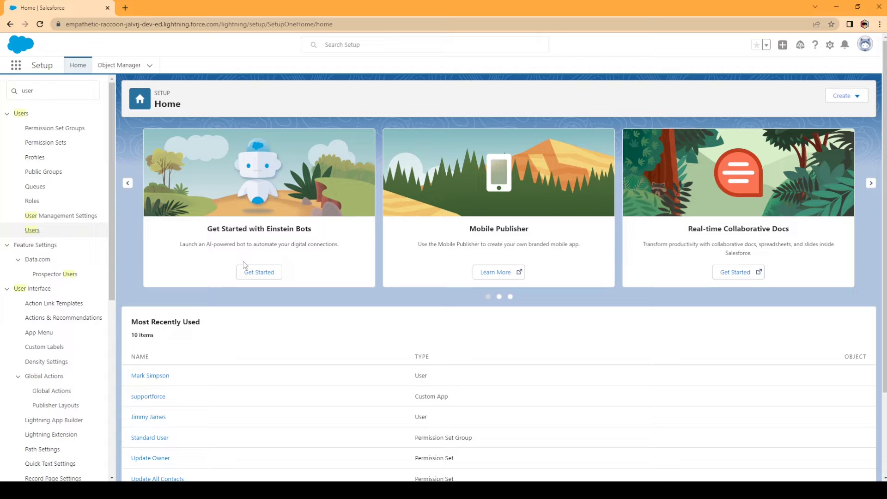
pyautogui.click(33, 230)
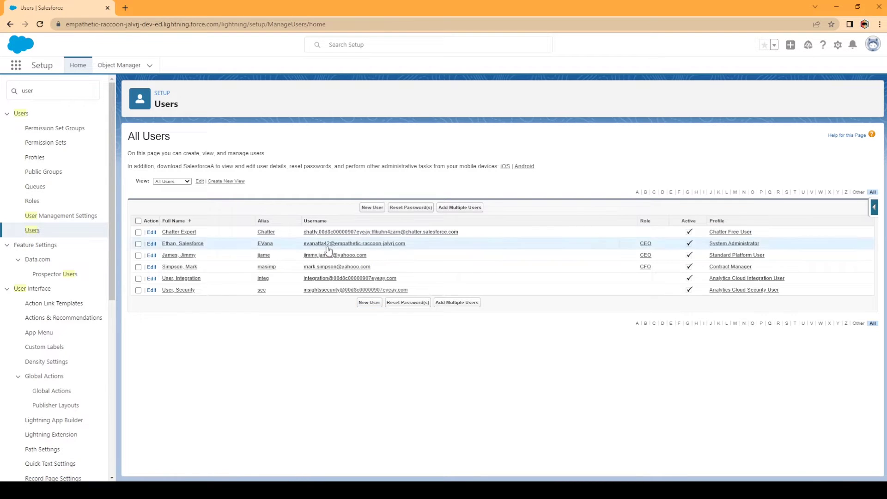
pyautogui.click(364, 209)
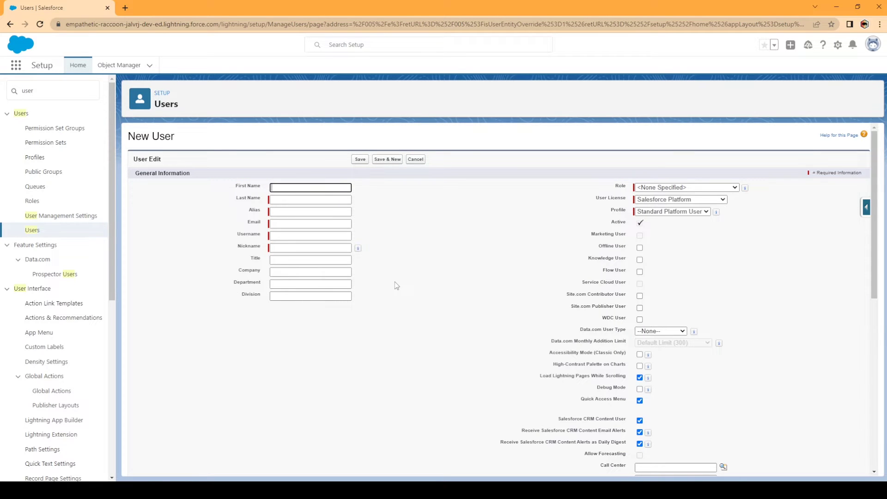
# Enter the user's first and last name, and append 's2' to the auto-filled alias.
pyautogui.press('Tab')
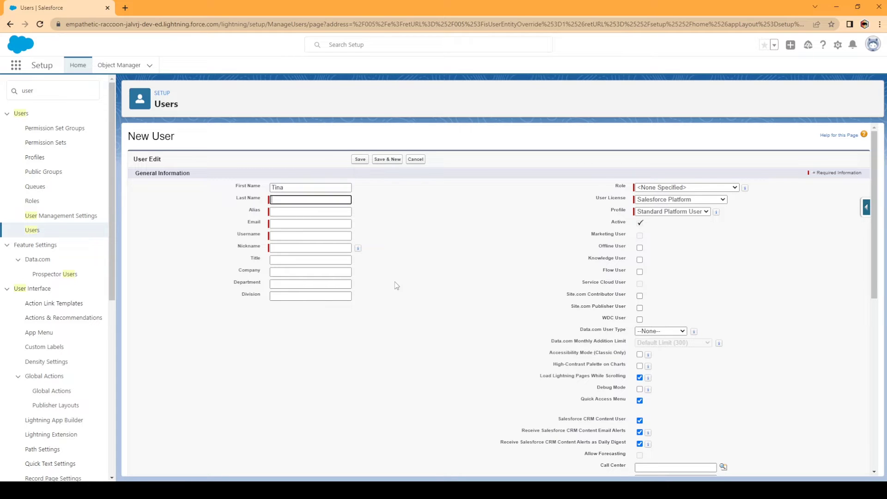
pyautogui.press('Tab')
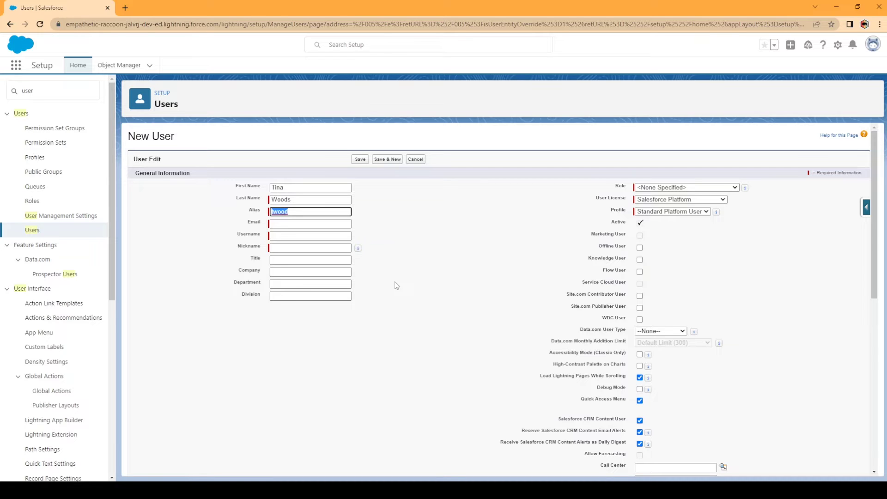
pyautogui.press('Right')
pyautogui.write('s')
pyautogui.write('2')
pyautogui.press('Tab')
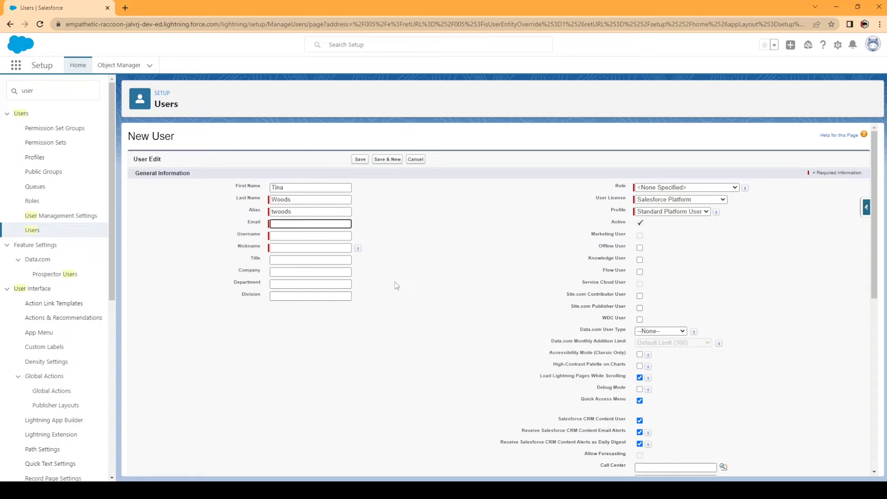
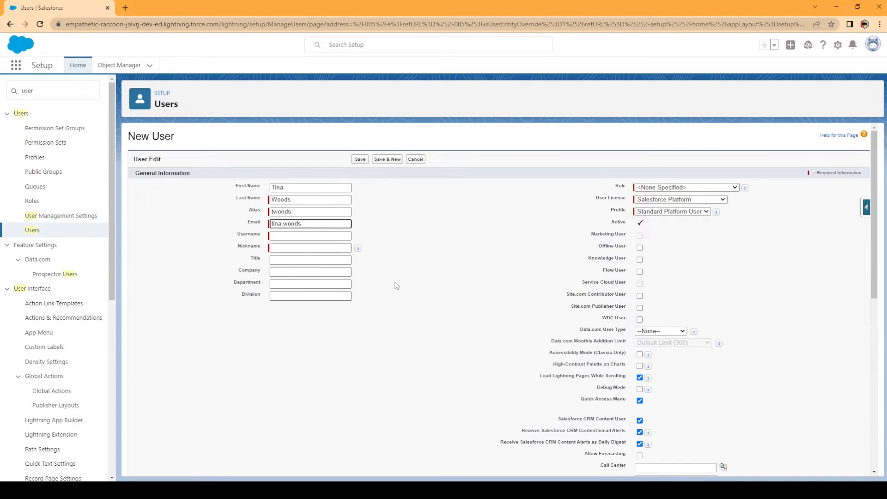
# Enter the user's email address and change the username's domain to gmaill.com.
pyautogui.press('Tab')
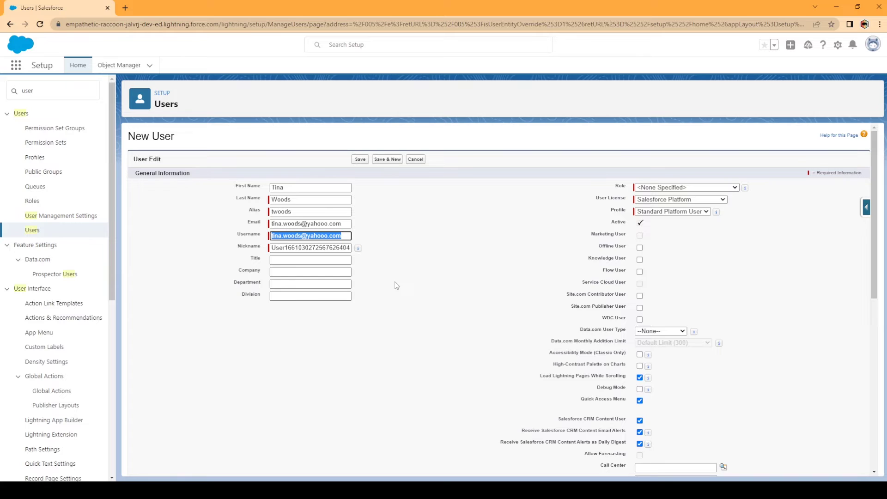
pyautogui.press('Right')
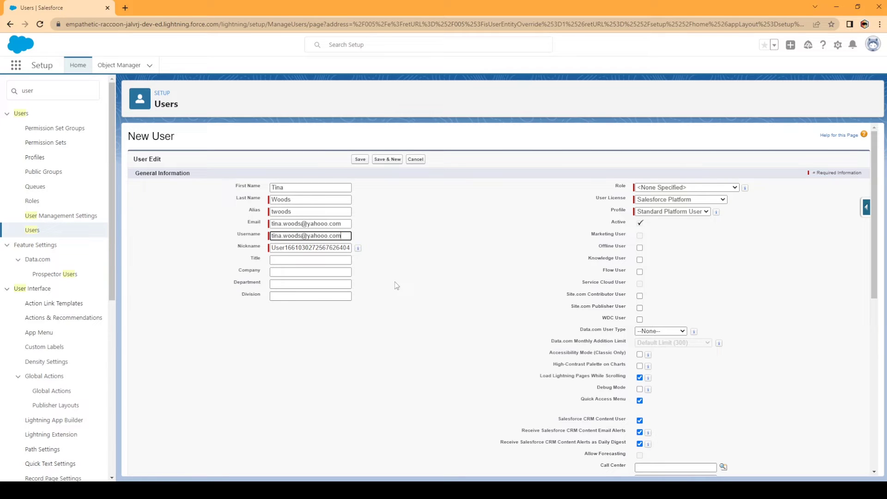
pyautogui.press('BackSpace')
pyautogui.press('BackSpace')
pyautogui.press('BackSpace')
pyautogui.press('BackSpace')
pyautogui.press('BackSpace')
pyautogui.press('BackSpace')
pyautogui.press('BackSpace')
pyautogui.press('BackSpace')
pyautogui.press('BackSpace')
pyautogui.write('gmaill.com')
# Set the nickname to the user's full name and the title to CFO.
pyautogui.press('Tab')
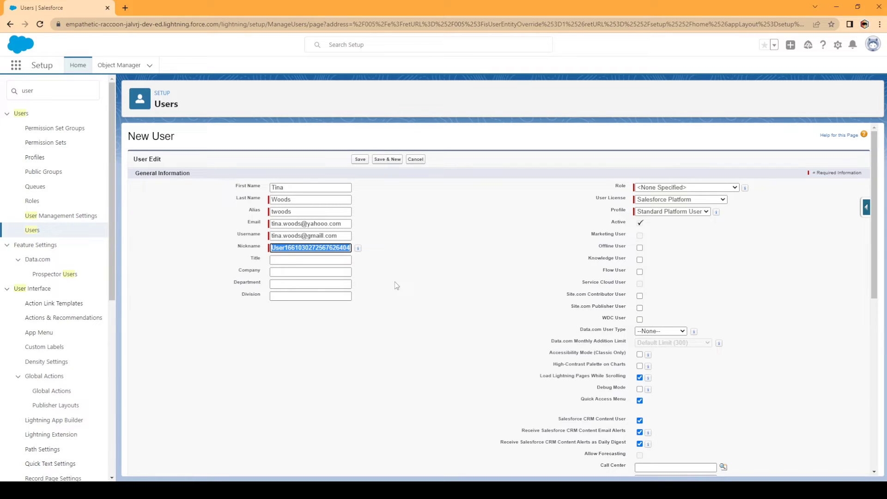
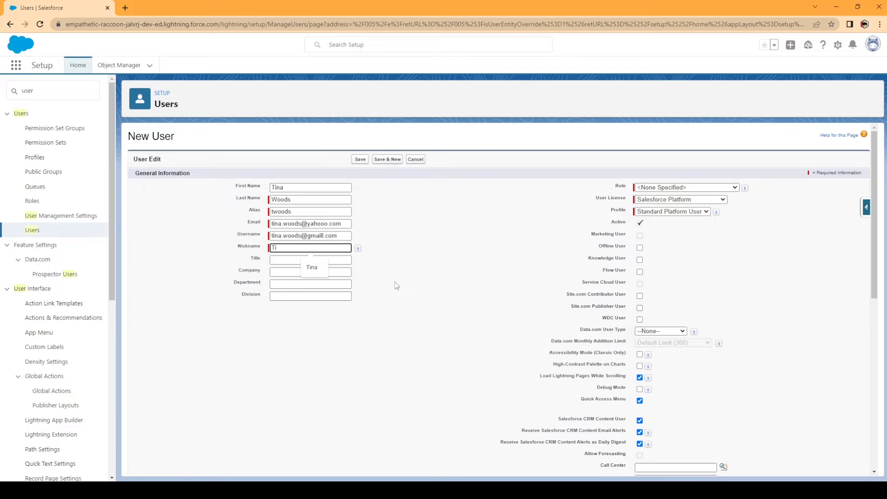
pyautogui.press('Tab')
pyautogui.press('Tab')
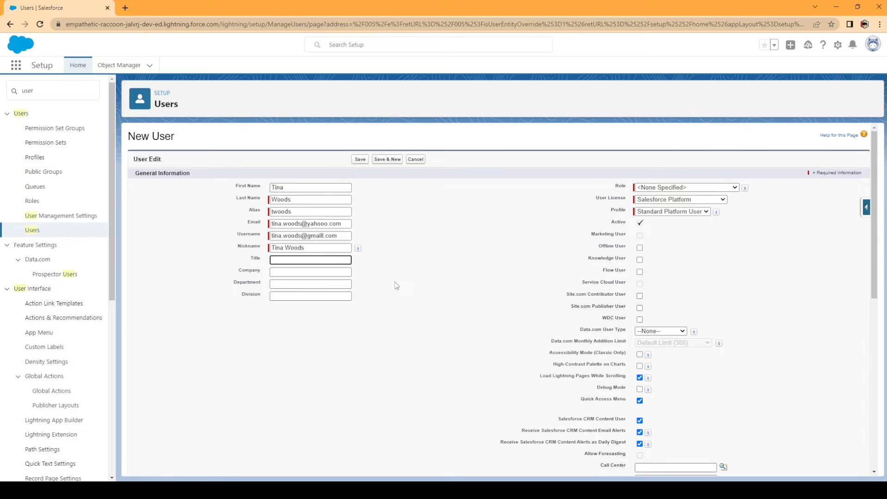
pyautogui.write('CFO')
# Assign the CFO role to the new user.
pyautogui.click(397, 286)
pyautogui.click(683, 189)
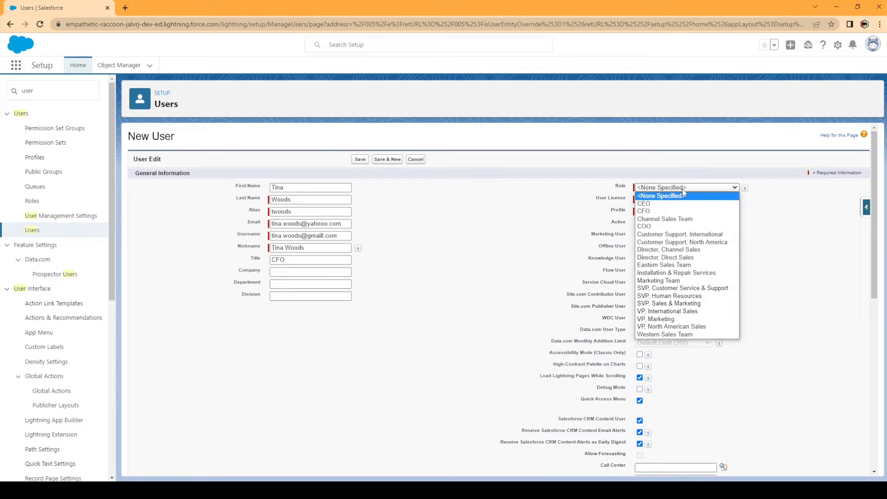
pyautogui.click(654, 211)
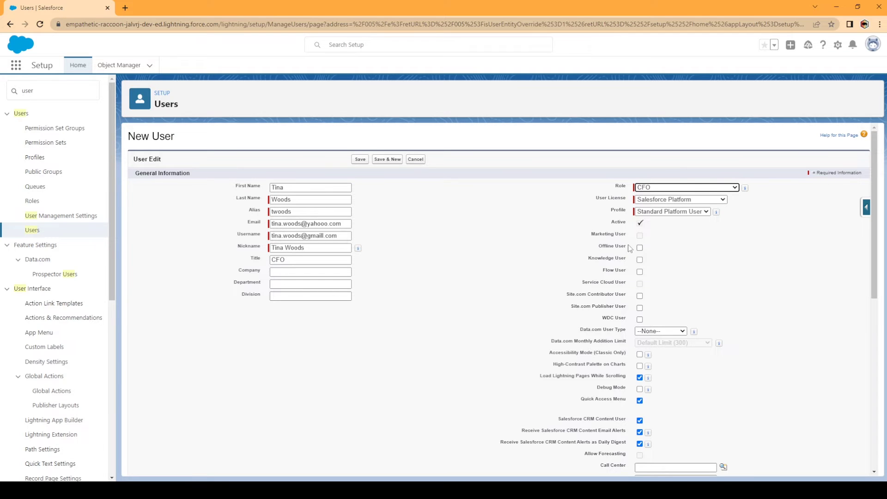
# Keep the Salesforce Platform user license and enable Flow User.
pyautogui.click(675, 201)
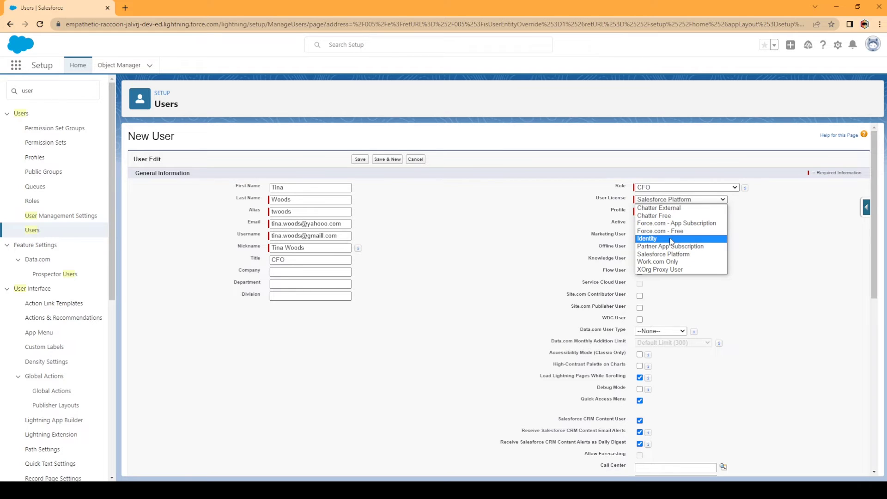
pyautogui.click(669, 239)
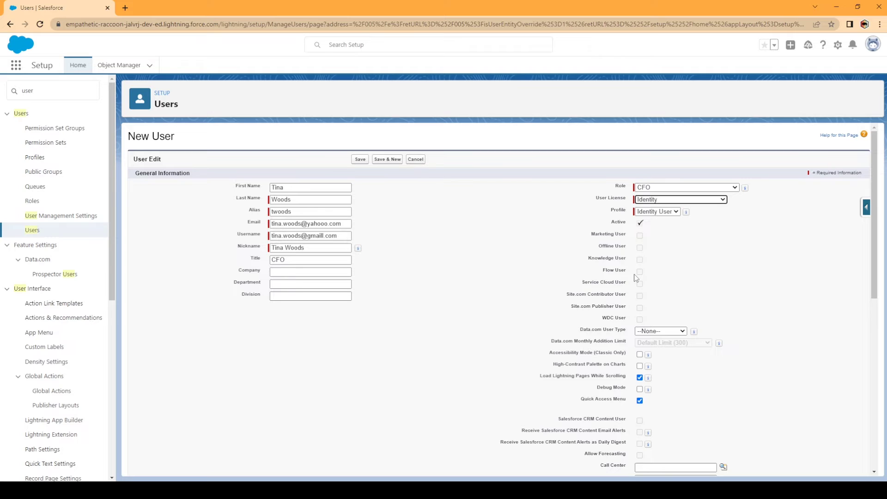
pyautogui.click(640, 378)
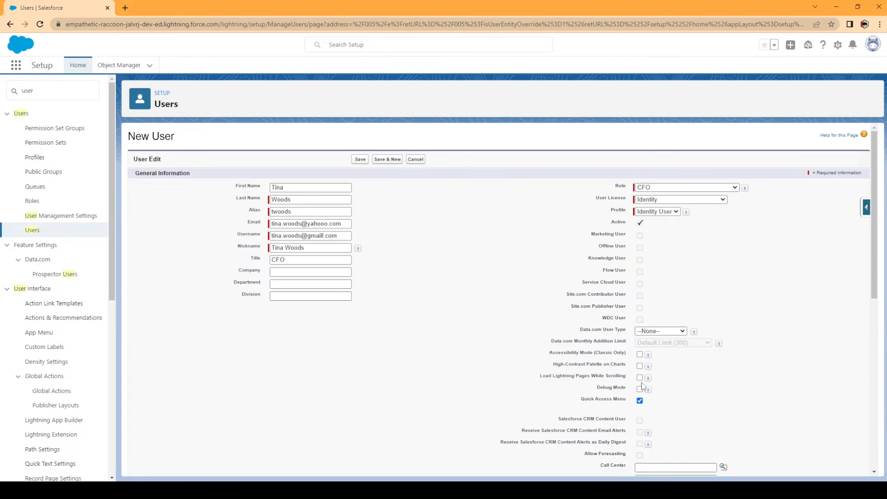
pyautogui.click(640, 377)
pyautogui.click(663, 200)
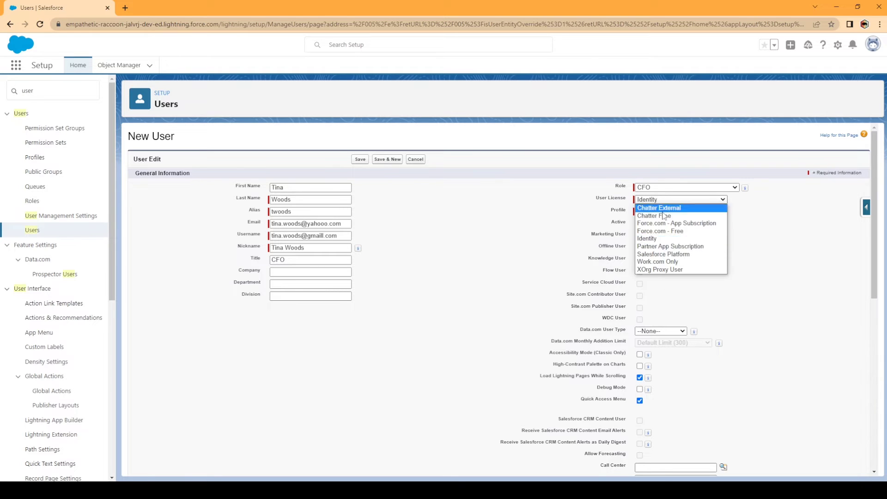
pyautogui.click(672, 256)
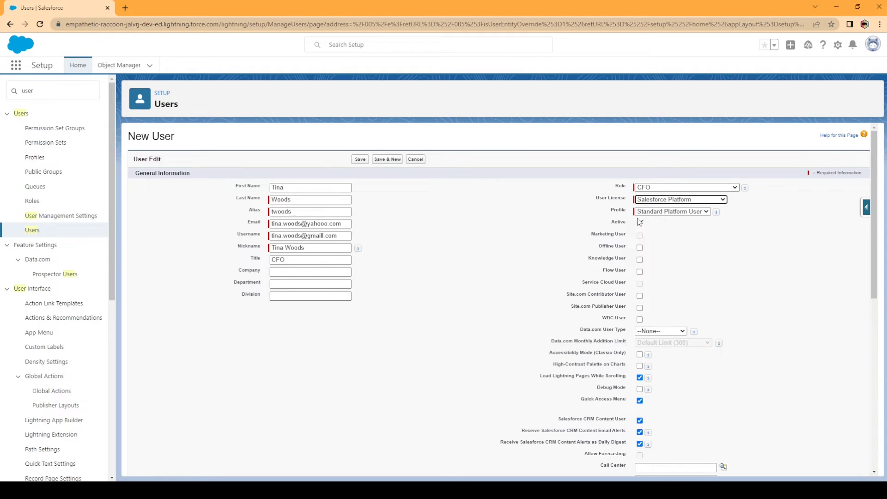
pyautogui.click(639, 272)
# Enter 87545 as the Employee Number and scroll to the form's bottom.
pyautogui.scroll(-4, 738, 306)
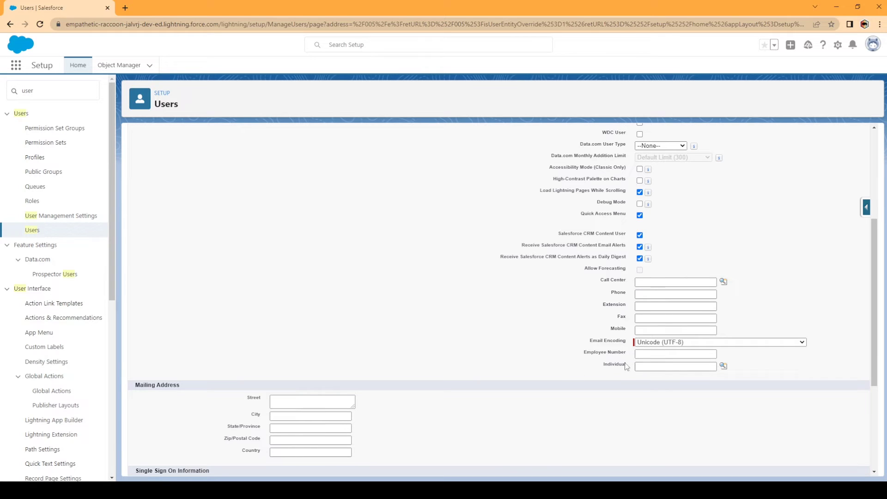
pyautogui.click(660, 355)
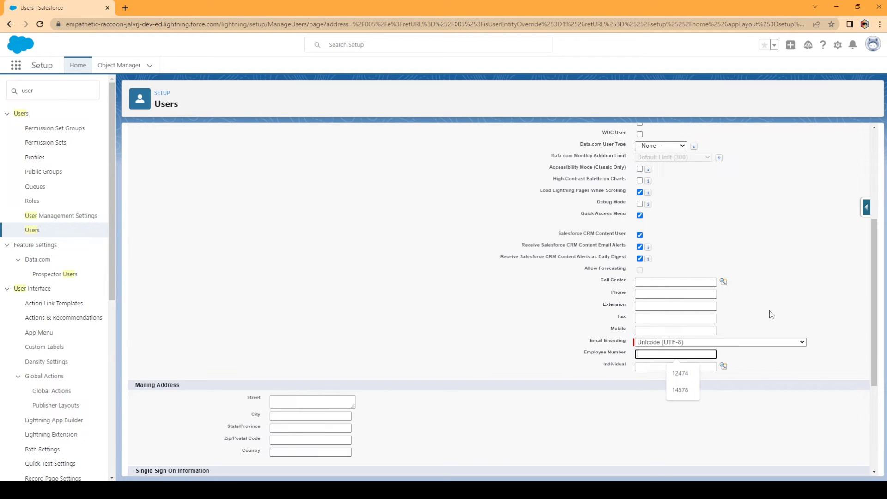
pyautogui.write('87545')
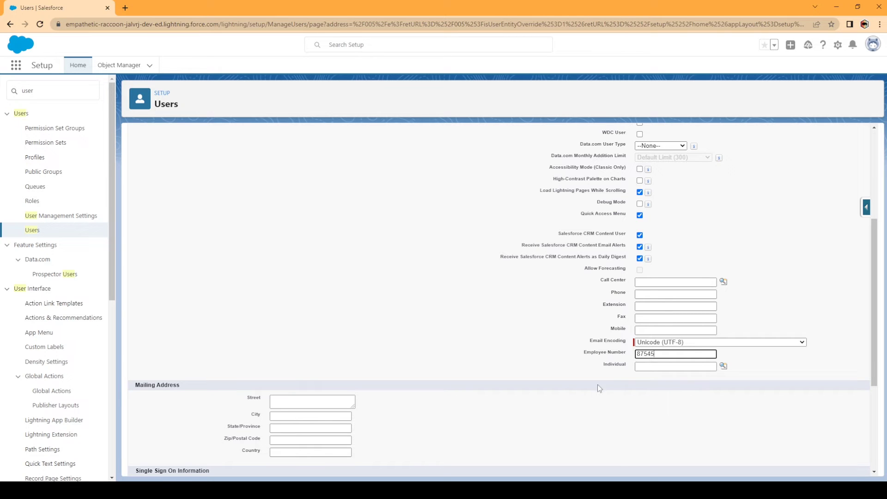
pyautogui.scroll(-3, 533, 398)
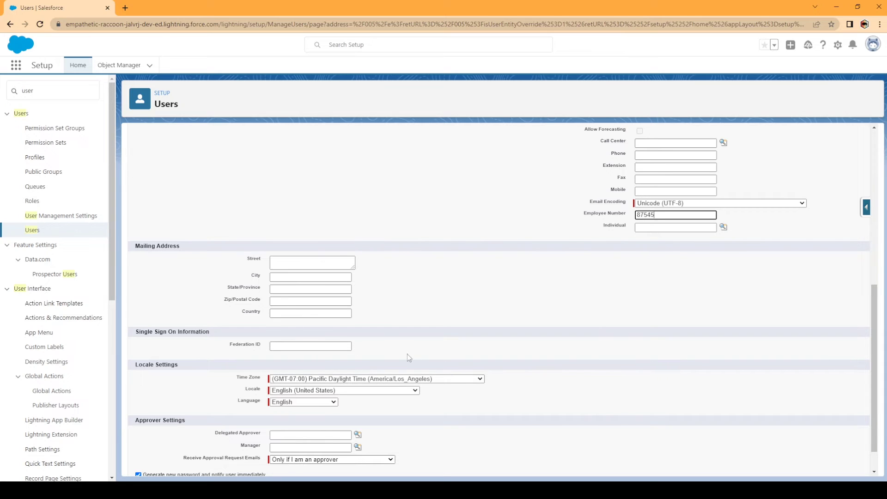
pyautogui.scroll(-1, 521, 411)
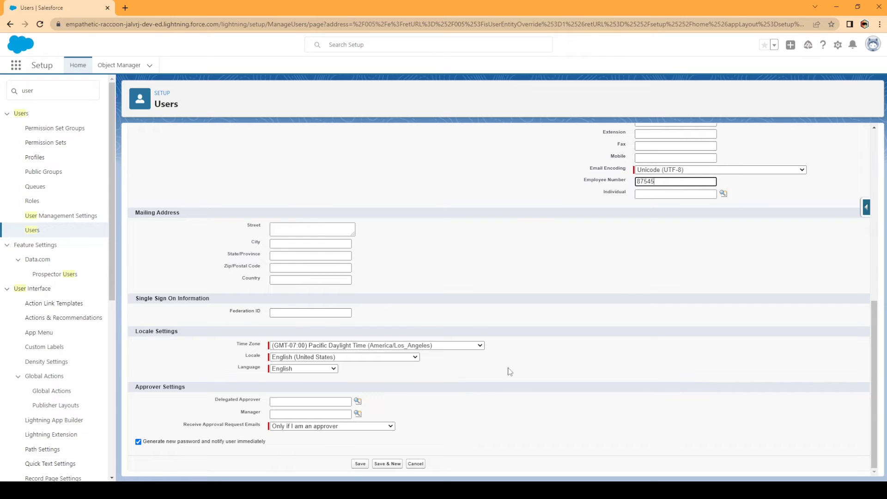
pyautogui.click(479, 346)
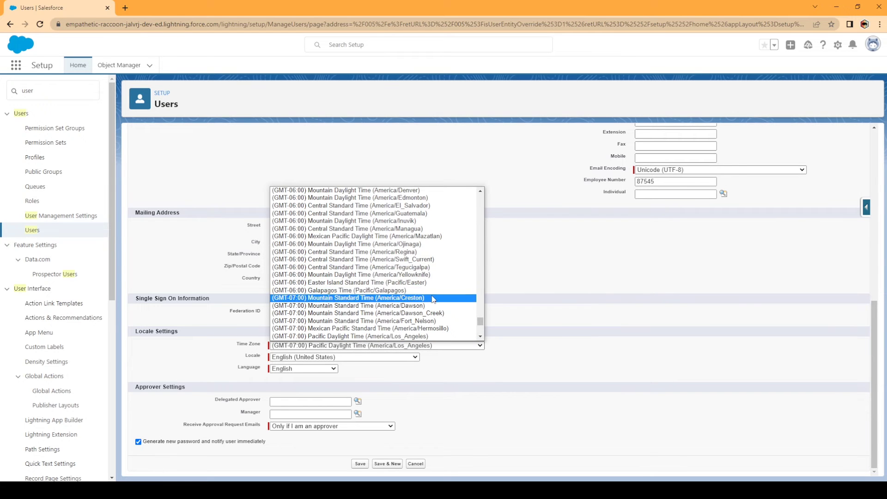
pyautogui.scroll(-6, 433, 299)
pyautogui.scroll(20, 427, 301)
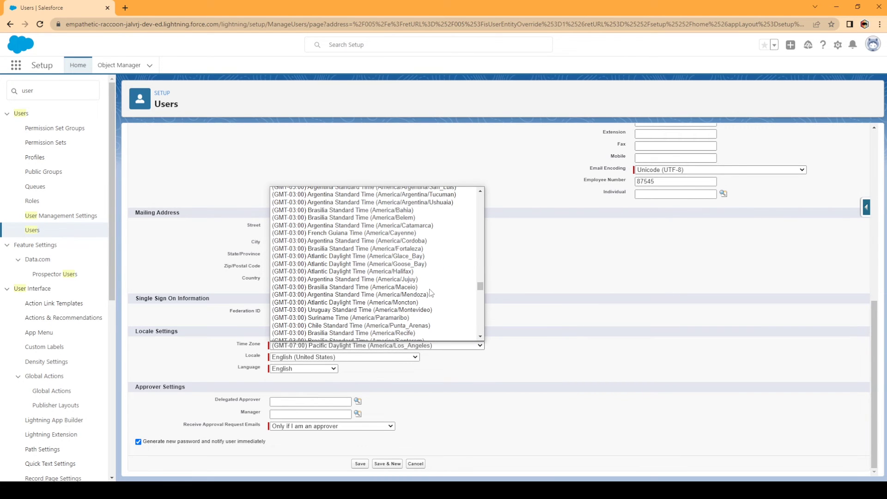
pyautogui.scroll(8, 429, 293)
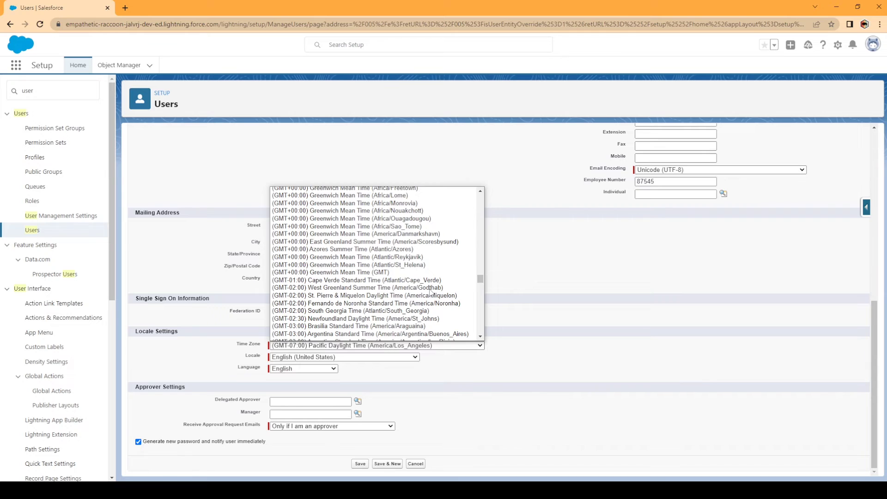
pyautogui.click(548, 365)
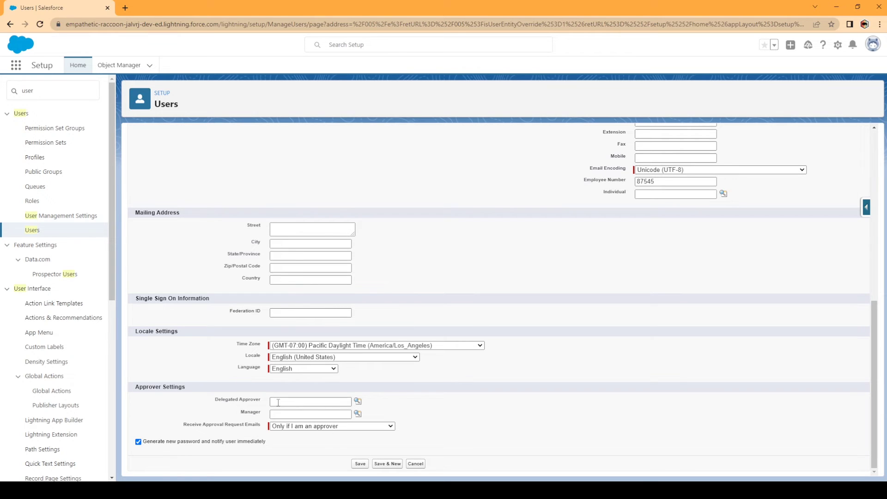
# Leave Delegated Approver blank and uncheck 'Generate new password and notify user immediately'.
pyautogui.click(327, 403)
pyautogui.click(463, 417)
pyautogui.scroll(15, 305, 311)
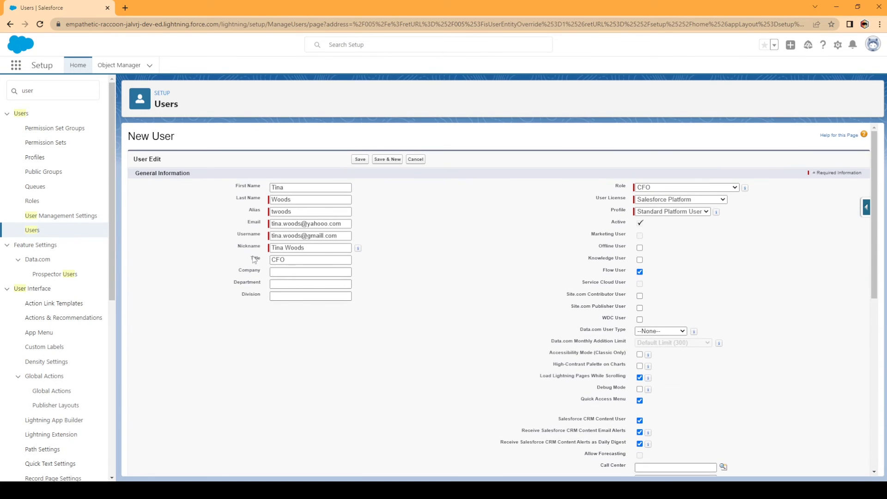
pyautogui.scroll(-14, 295, 311)
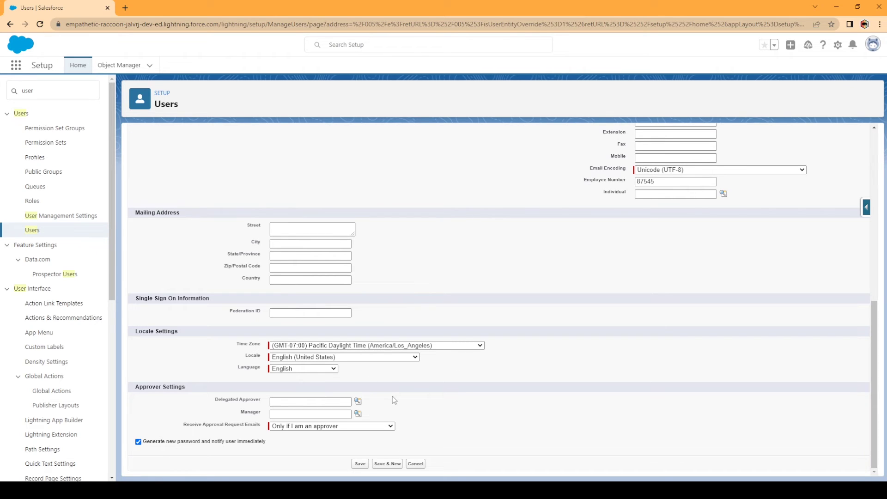
pyautogui.click(138, 442)
pyautogui.scroll(10, 447, 347)
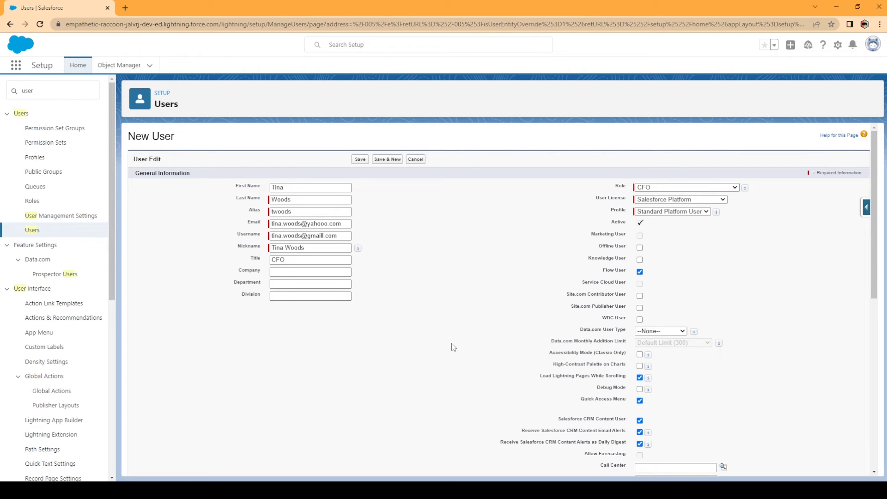
pyautogui.scroll(-5, 447, 348)
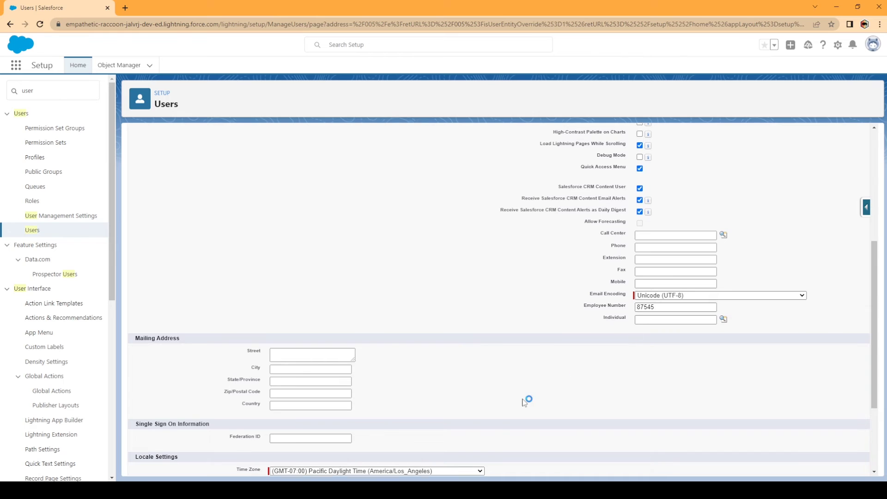
pyautogui.scroll(-3, 526, 400)
# Save the CFO user record and begin editing its Permission Set Assignments.
pyautogui.click(360, 463)
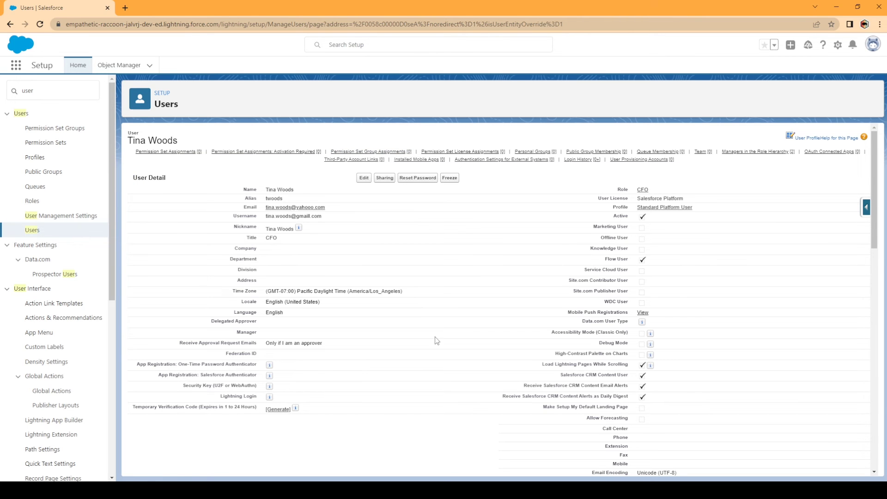
pyautogui.scroll(-5, 436, 341)
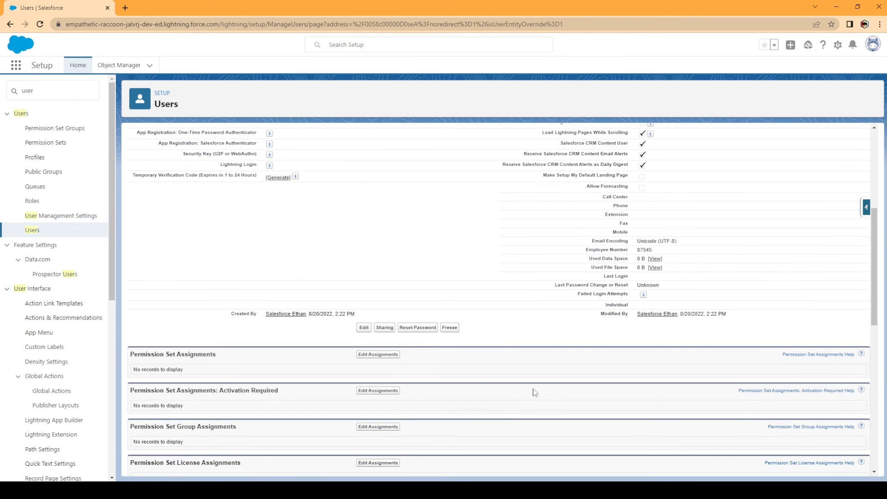
pyautogui.scroll(-2, 534, 393)
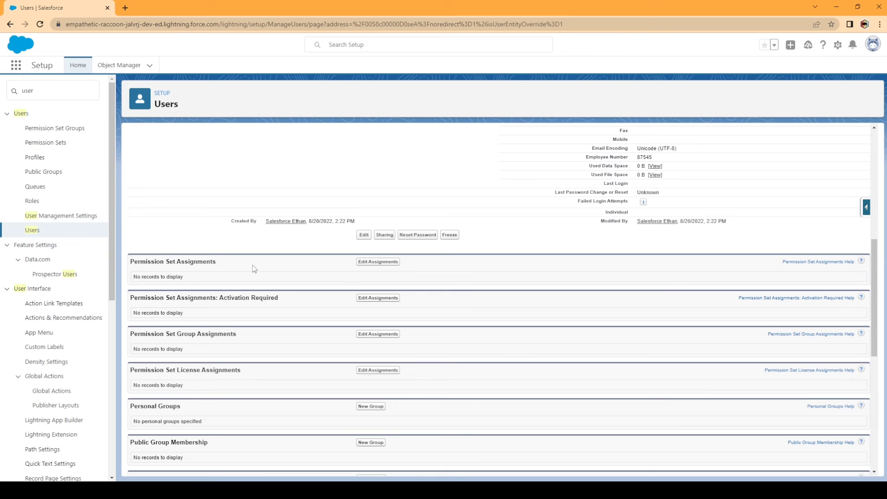
pyautogui.click(390, 262)
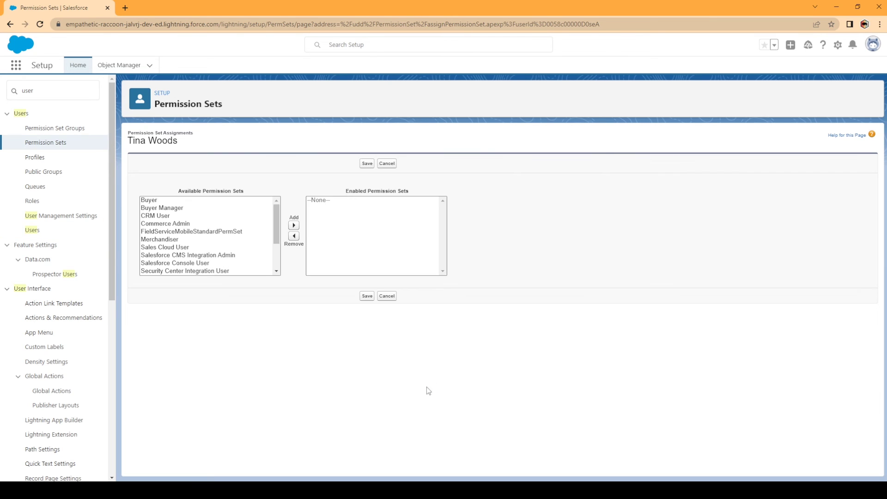
# Add the Update All Contacts permission set to the user and save.
pyautogui.scroll(-2, 249, 272)
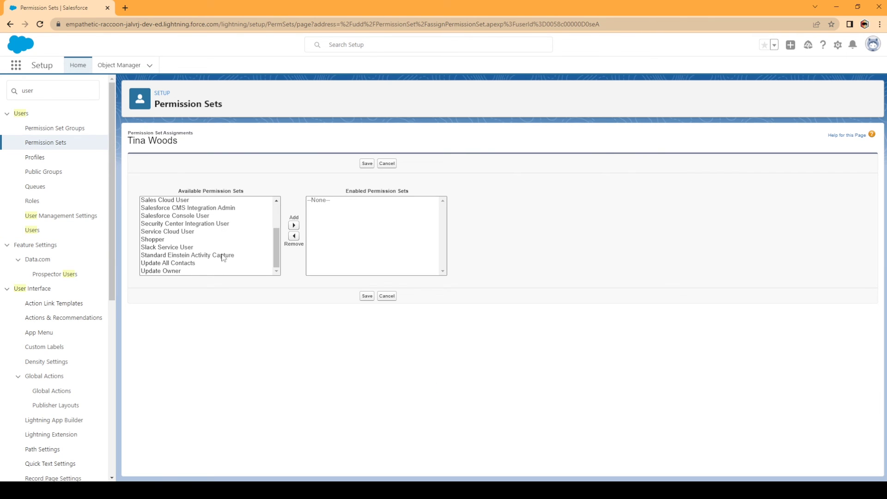
pyautogui.click(180, 264)
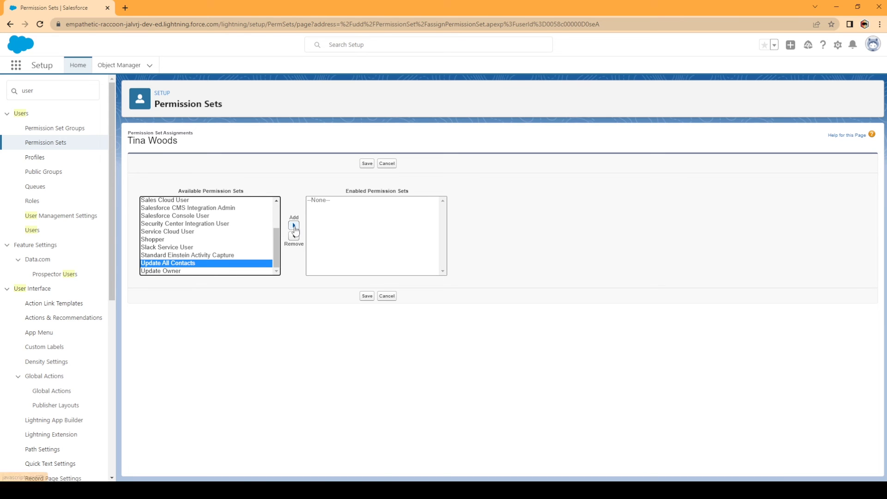
pyautogui.click(294, 225)
pyautogui.click(365, 297)
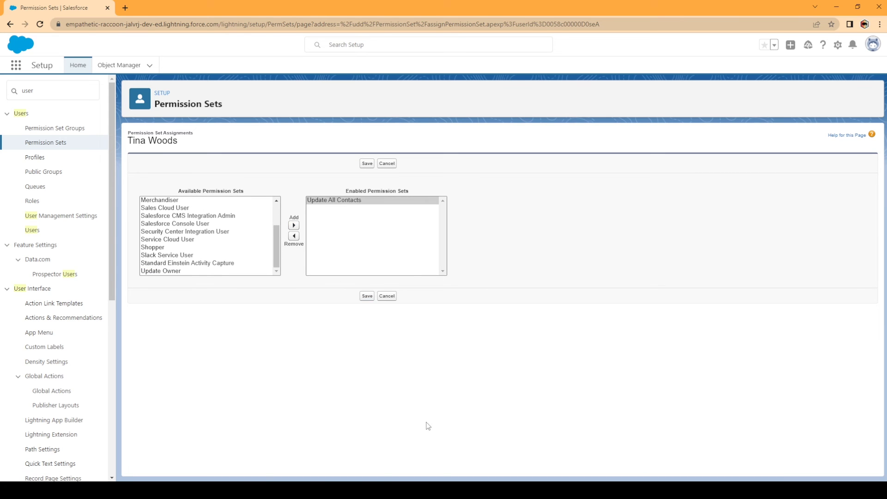
pyautogui.scroll(-7, 495, 421)
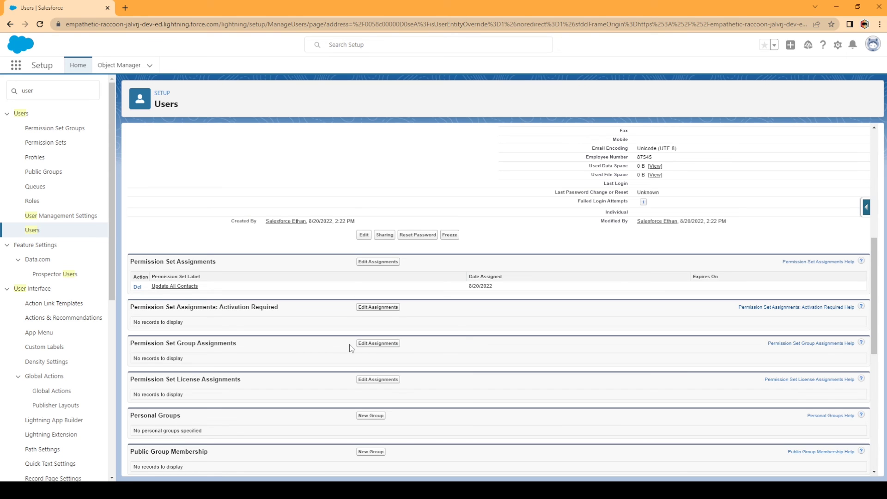
# Add the Standard User permission set group to the user's assignments and save.
pyautogui.click(378, 343)
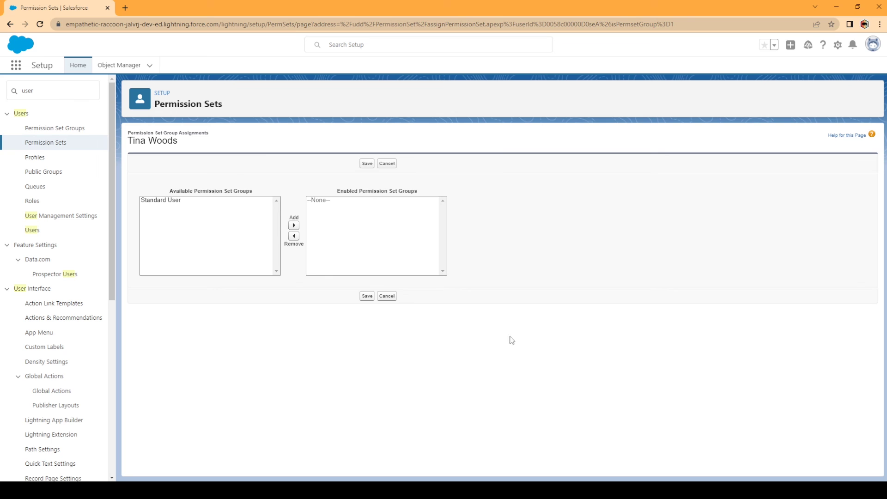
pyautogui.click(159, 201)
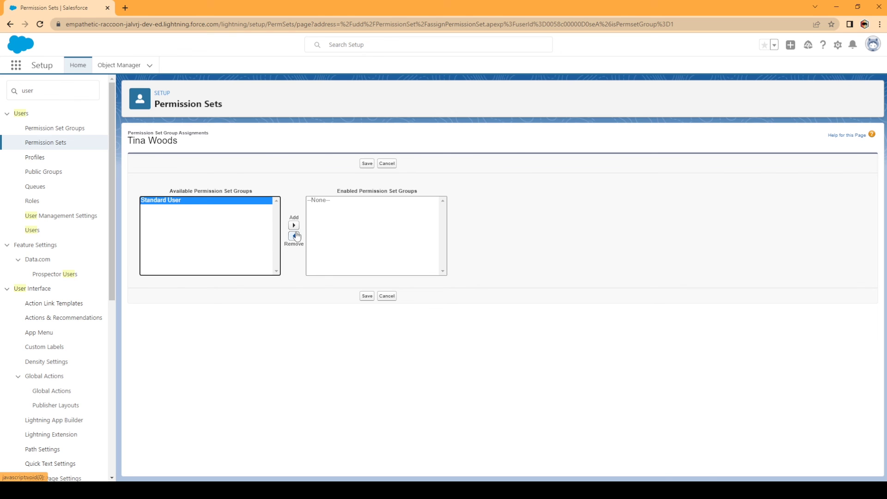
pyautogui.click(294, 226)
pyautogui.click(367, 296)
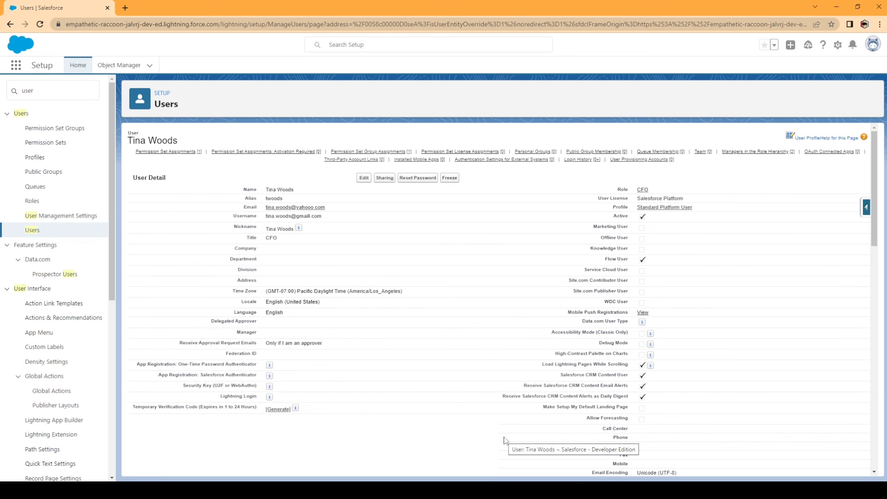
pyautogui.scroll(-7, 460, 404)
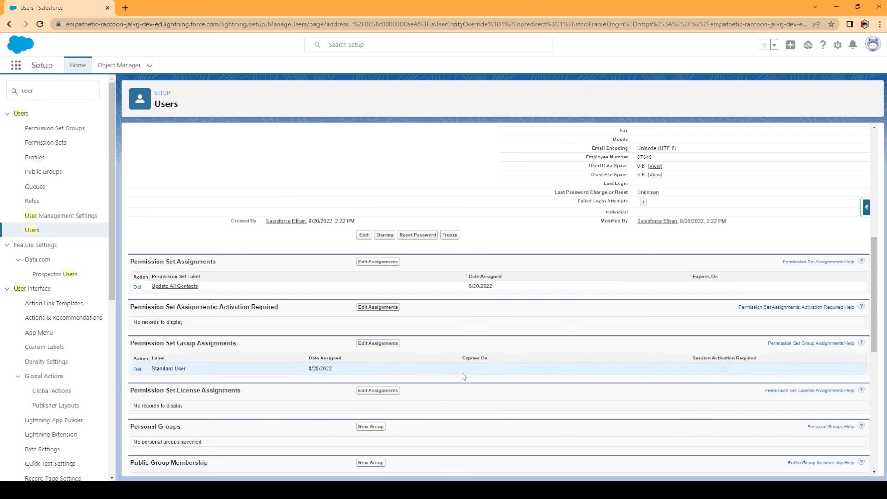
pyautogui.scroll(-8, 457, 388)
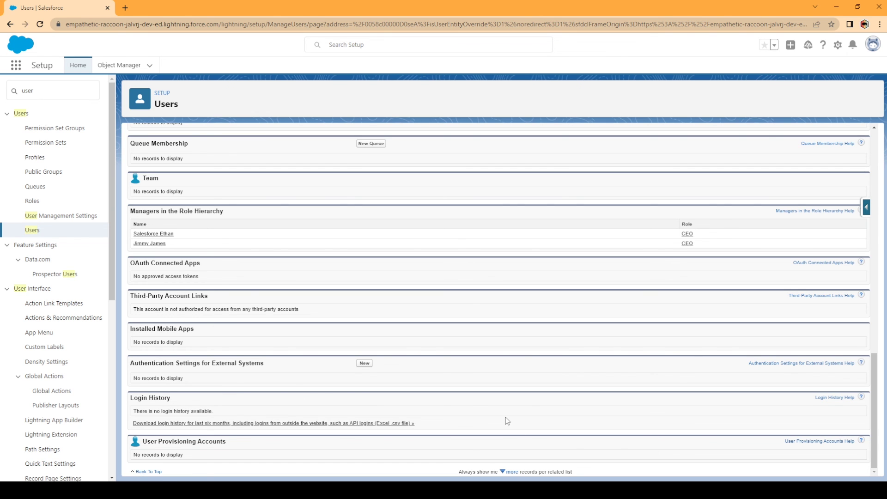
pyautogui.scroll(15, 506, 420)
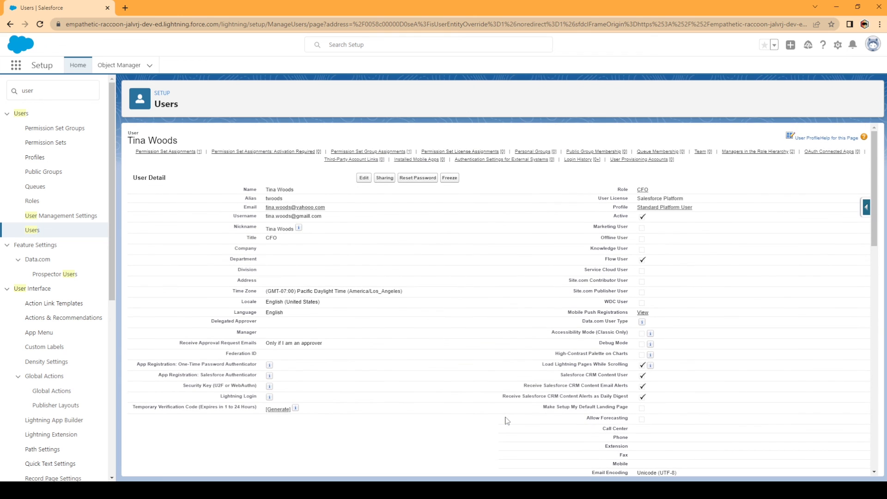